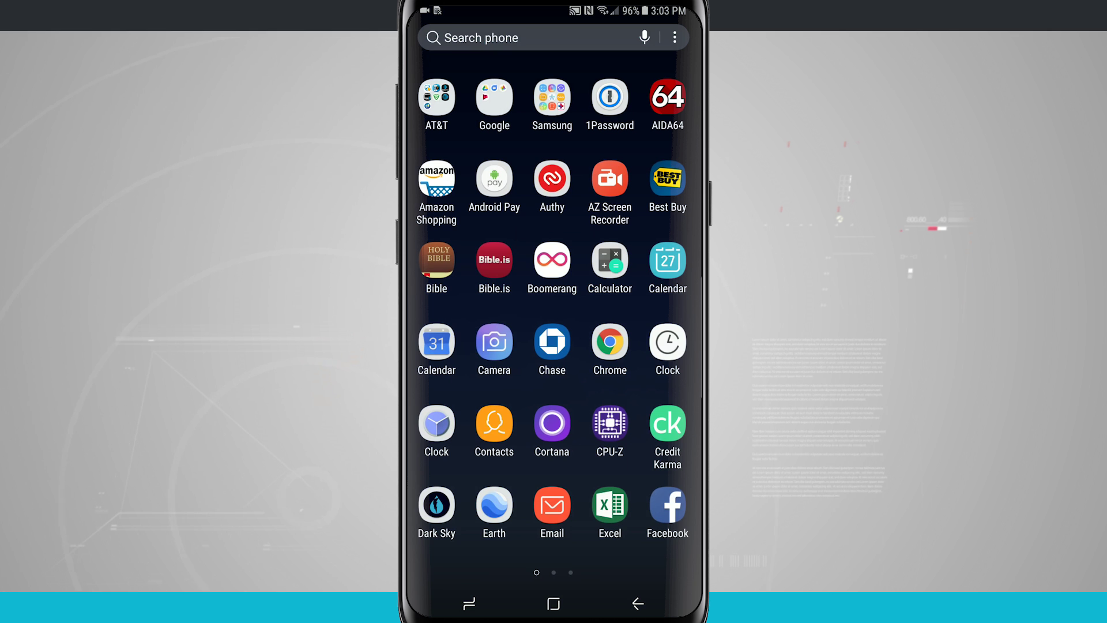
Step: Drag Chrome from the app drawer to the top-left of a new, empty home page
{"action": "mouse_move", "coordinate": [610, 341]}
{"action": "left_mouse_down"}
{"action": "mouse_move", "coordinate": [605, 330]}
{"action": "mouse_move", "coordinate": [567, 462]}
{"action": "mouse_move", "coordinate": [481, 366]}
{"action": "mouse_move", "coordinate": [689, 360]}
{"action": "left_mouse_up"}
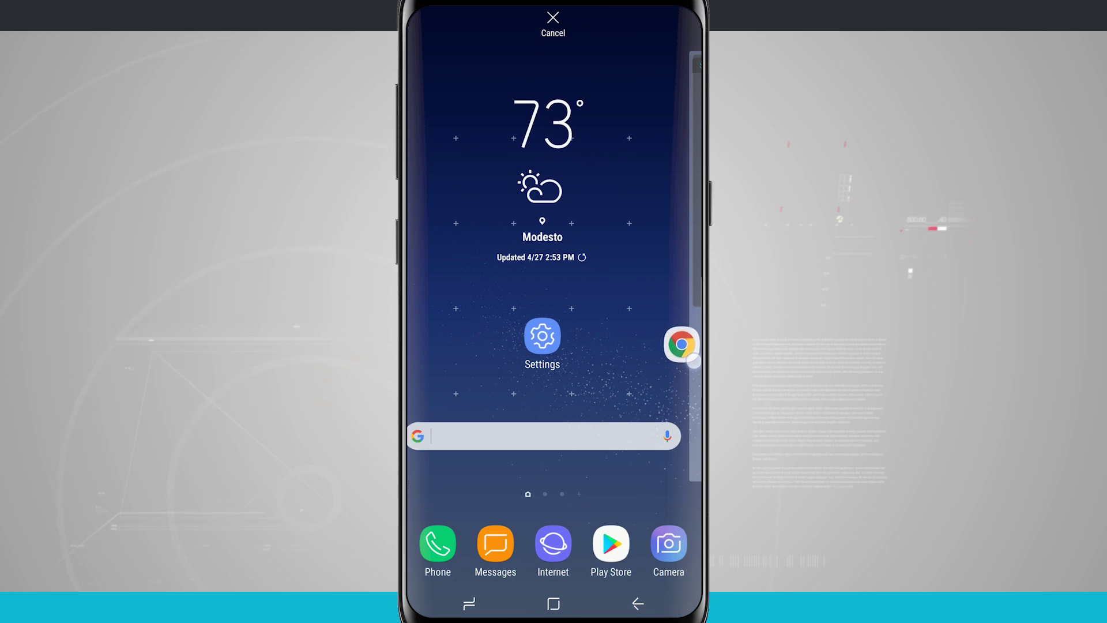
{"action": "mouse_move", "coordinate": [690, 361]}
{"action": "left_mouse_down"}
{"action": "mouse_move", "coordinate": [669, 356]}
{"action": "mouse_move", "coordinate": [696, 357]}
{"action": "left_mouse_up"}
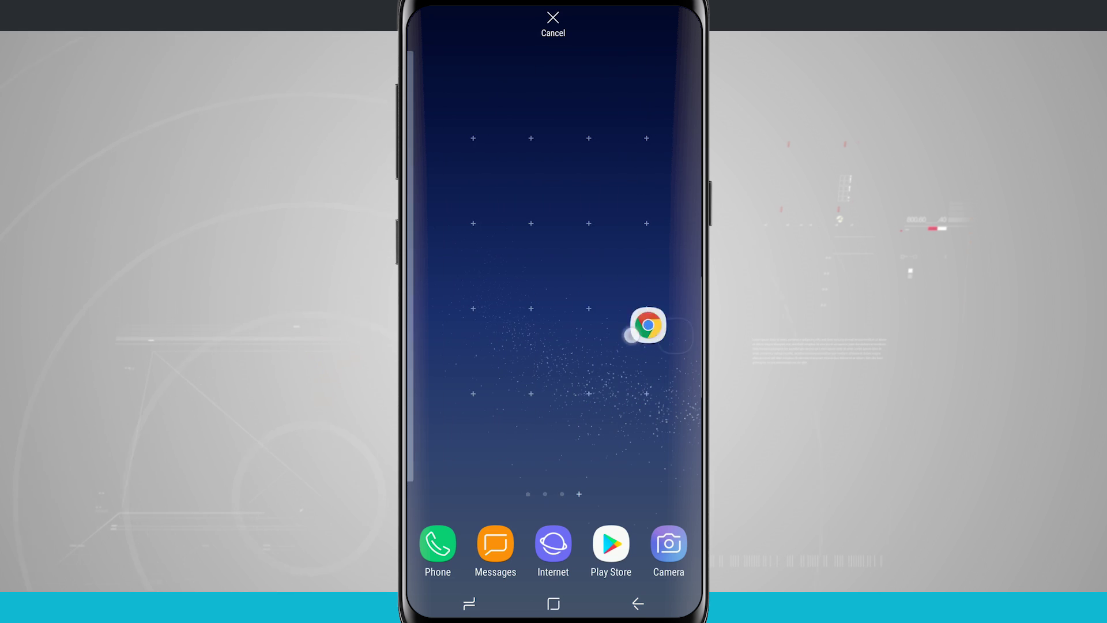
{"action": "left_click_drag", "start_coordinate": [696, 357], "coordinate": [468, 122]}
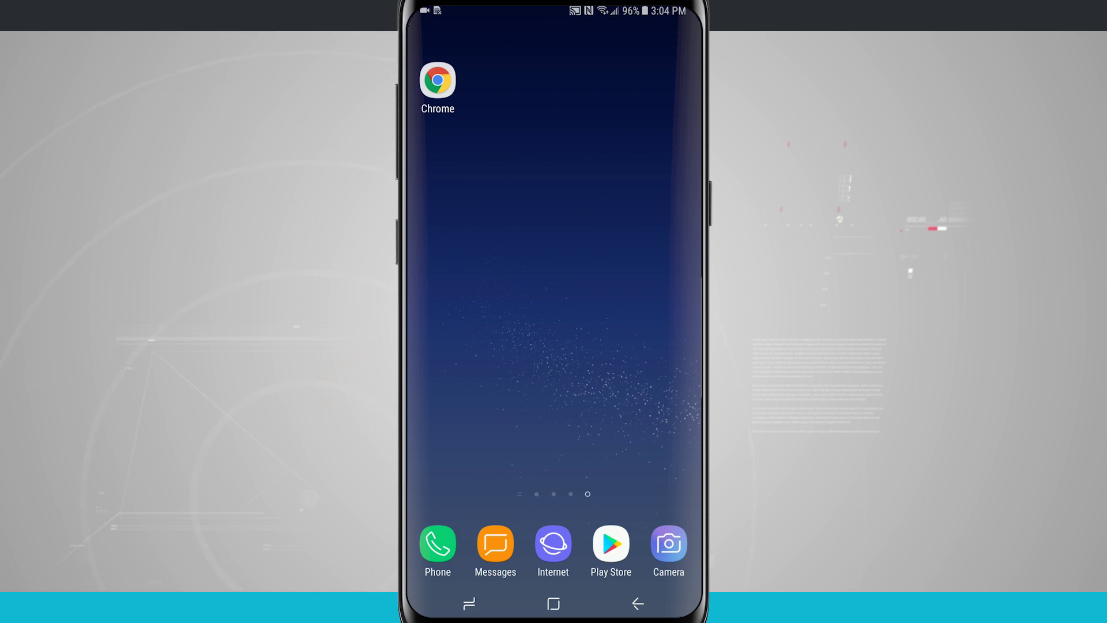
Step: Drag Cortana from the app list onto the home page, right beside Chrome
{"action": "left_click_drag", "start_coordinate": [617, 450], "coordinate": [616, 260]}
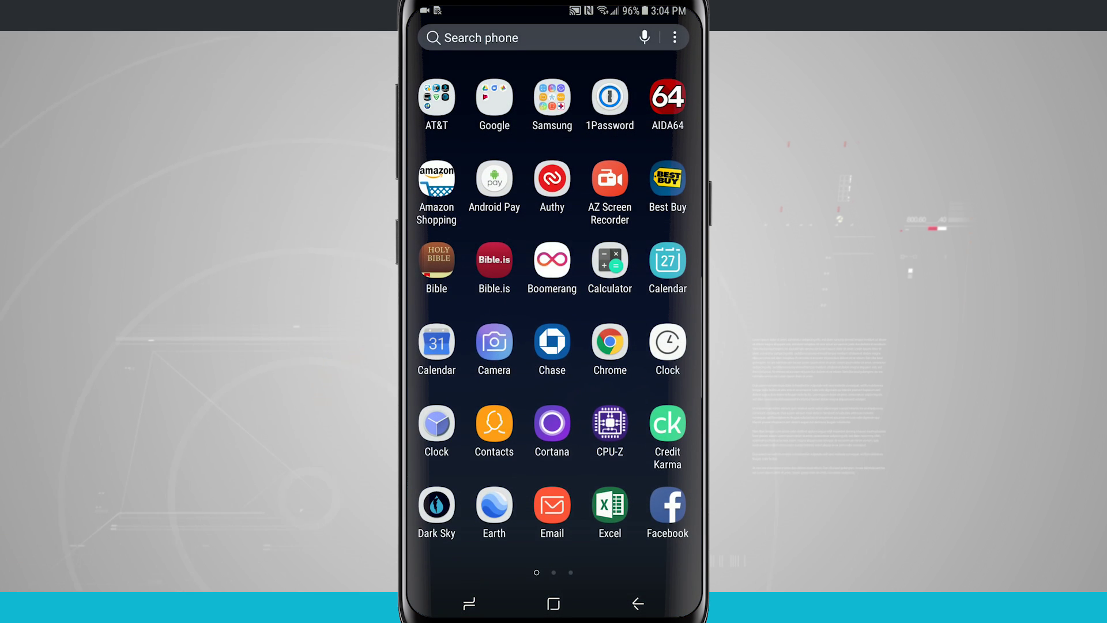
{"action": "left_click_drag", "start_coordinate": [553, 423], "coordinate": [551, 552]}
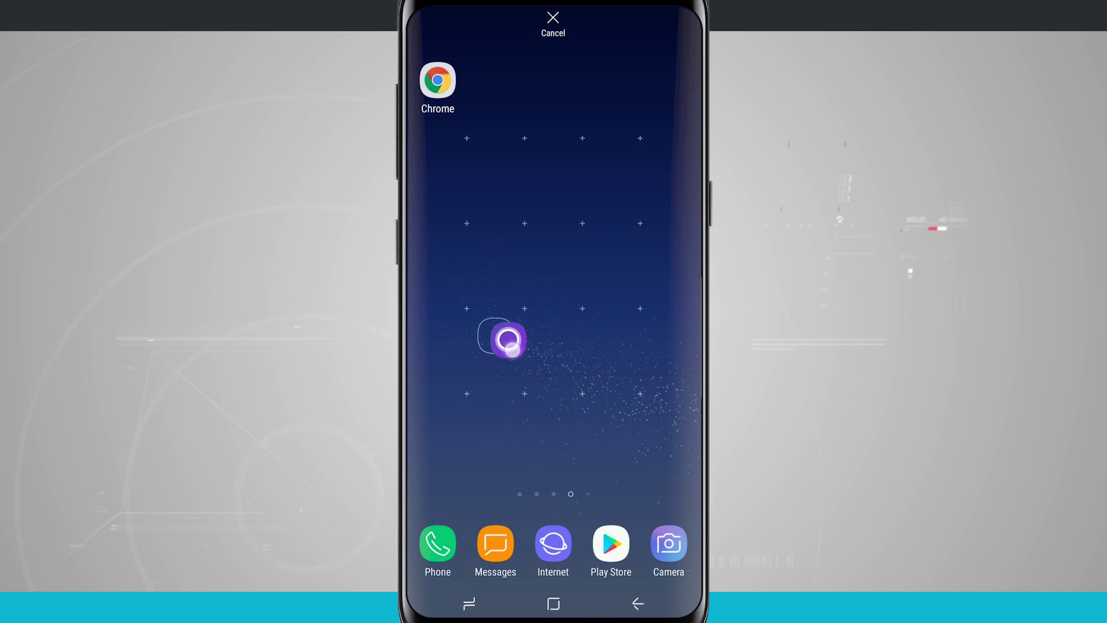
{"action": "left_click_drag", "start_coordinate": [551, 552], "coordinate": [496, 81]}
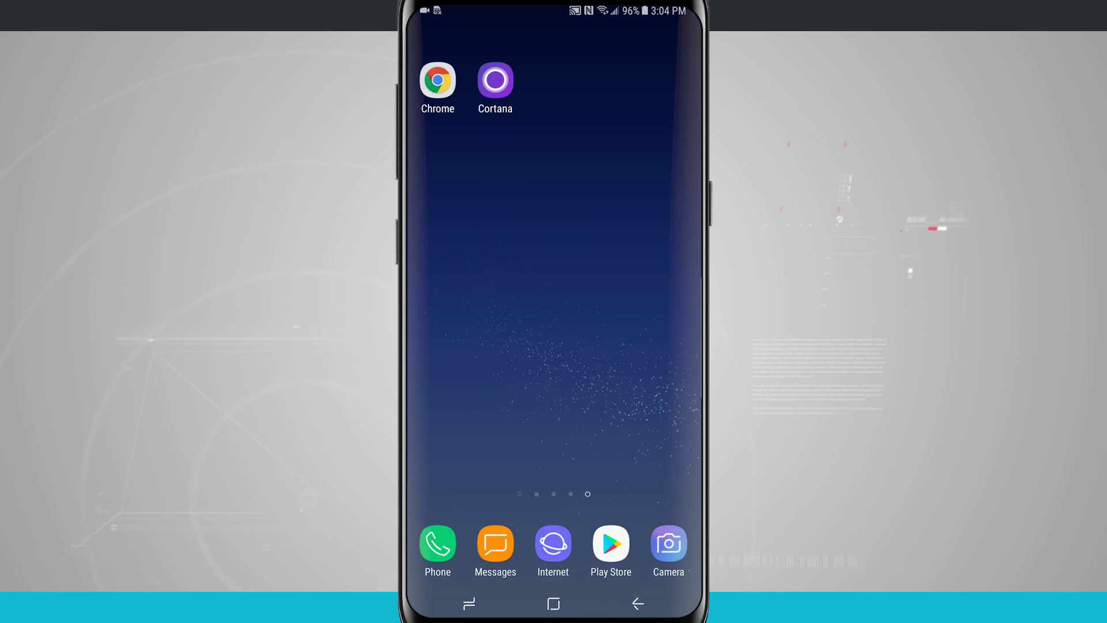
Step: Drop Cortana onto Chrome to create a folder named 'Stuff'
{"action": "left_click_drag", "start_coordinate": [495, 82], "coordinate": [444, 102]}
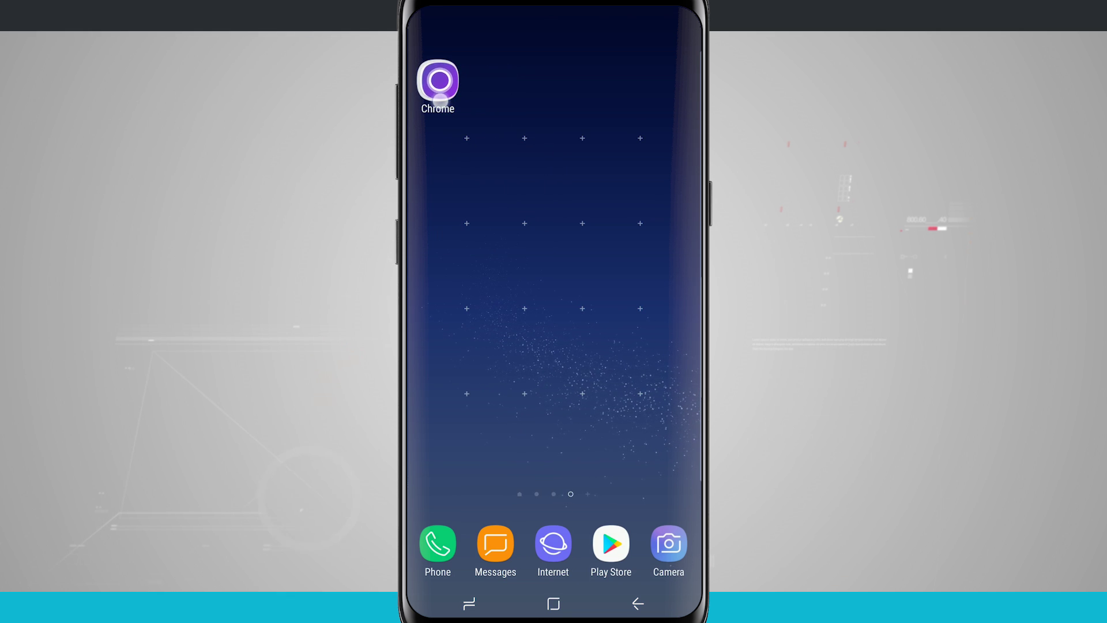
{"action": "left_click_drag", "start_coordinate": [444, 102], "coordinate": [441, 87]}
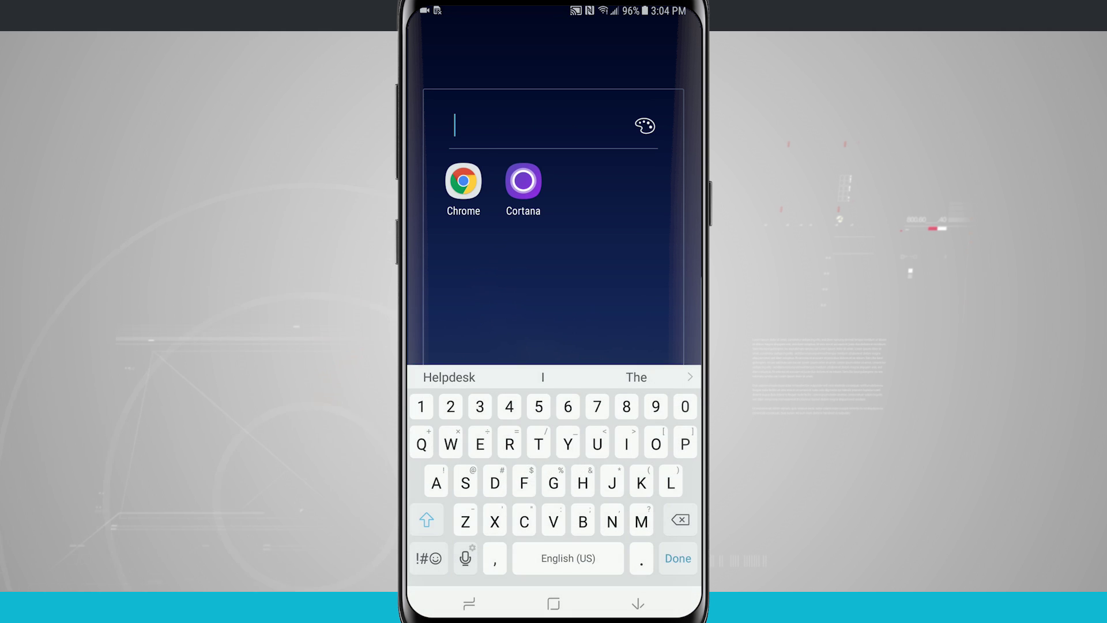
{"action": "type", "text": "Stud"}
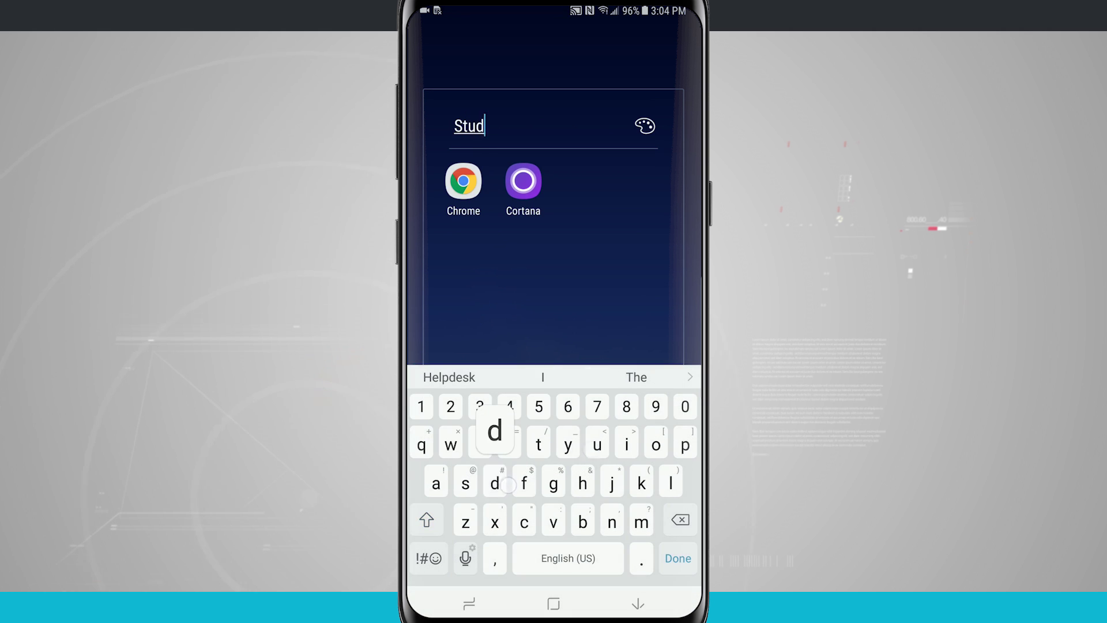
{"action": "type", "text": "d"}
{"action": "left_click", "coordinate": [448, 377]}
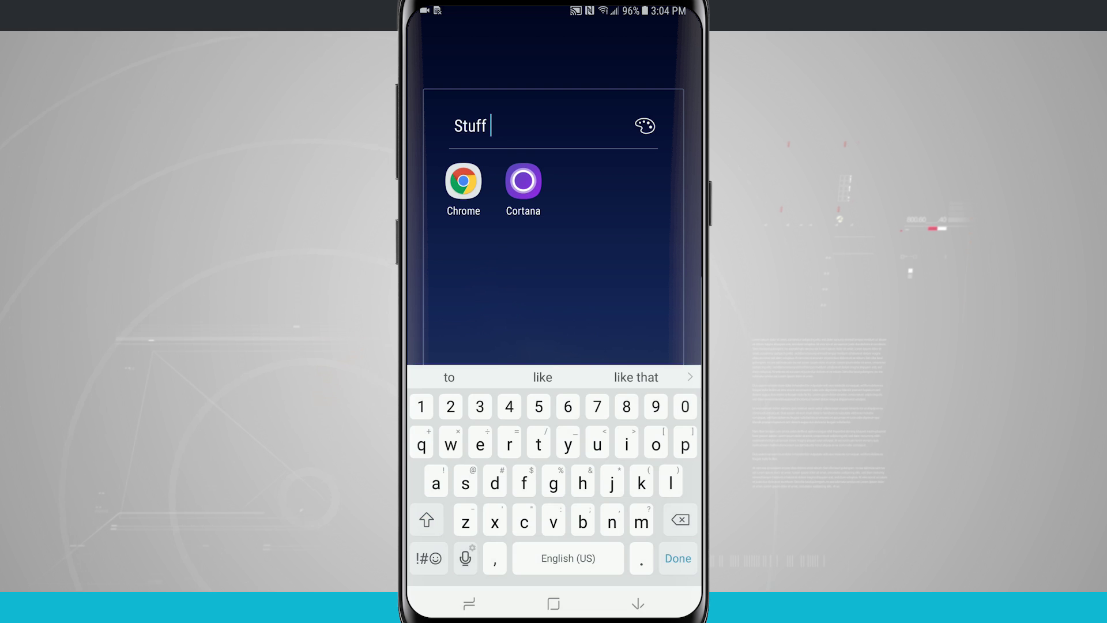
{"action": "left_click", "coordinate": [678, 558]}
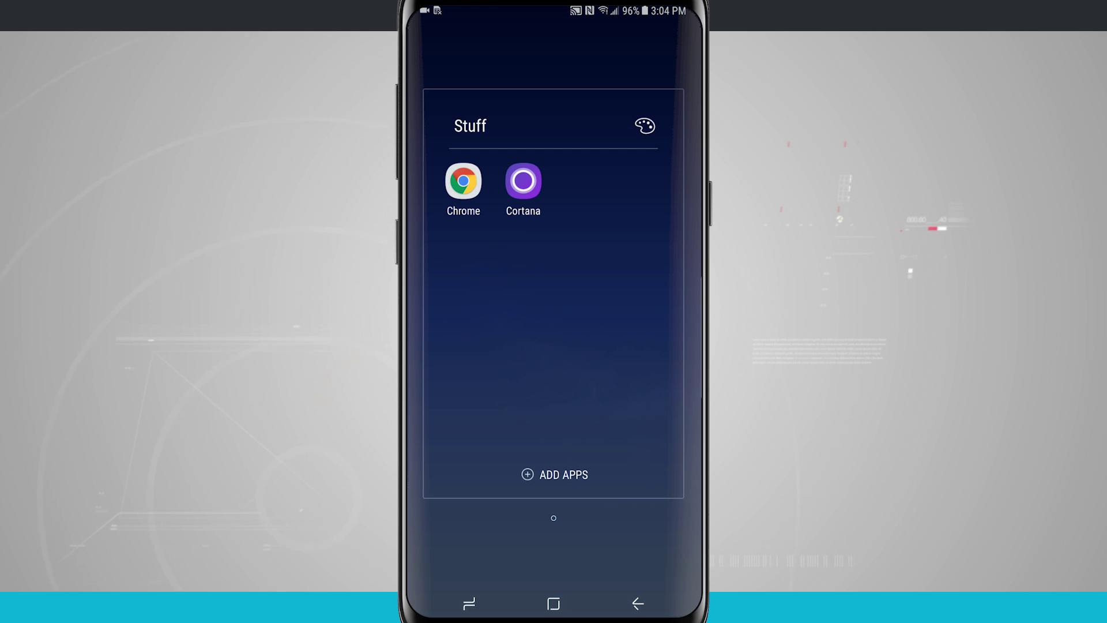
Step: Give the Stuff folder a peach colour and close it
{"action": "left_click", "coordinate": [644, 126]}
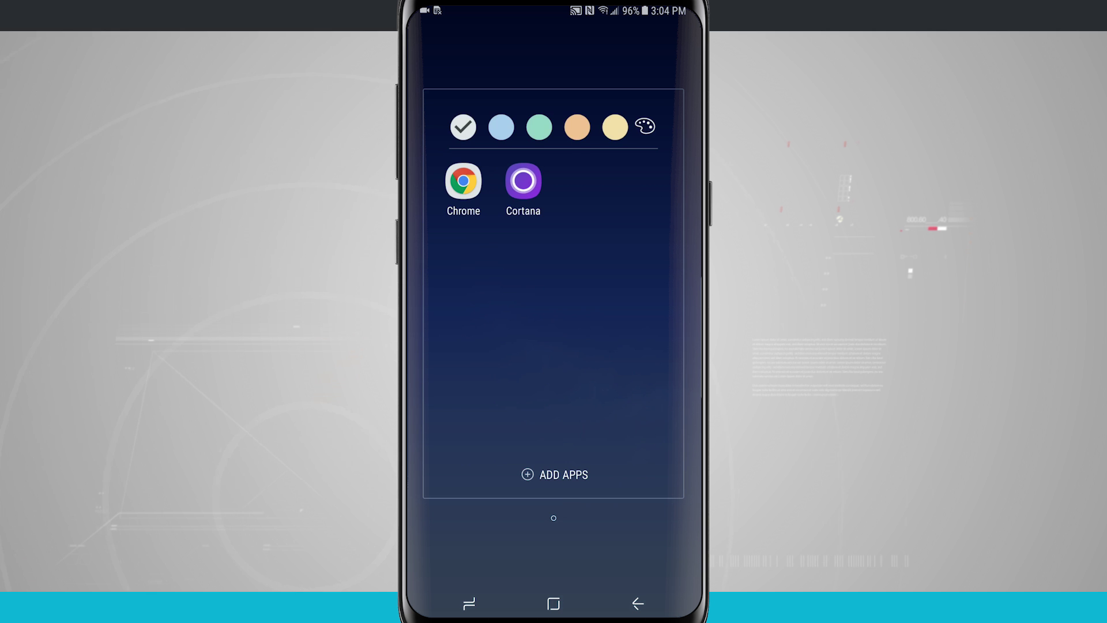
{"action": "left_click", "coordinate": [644, 125]}
{"action": "left_click", "coordinate": [637, 603]}
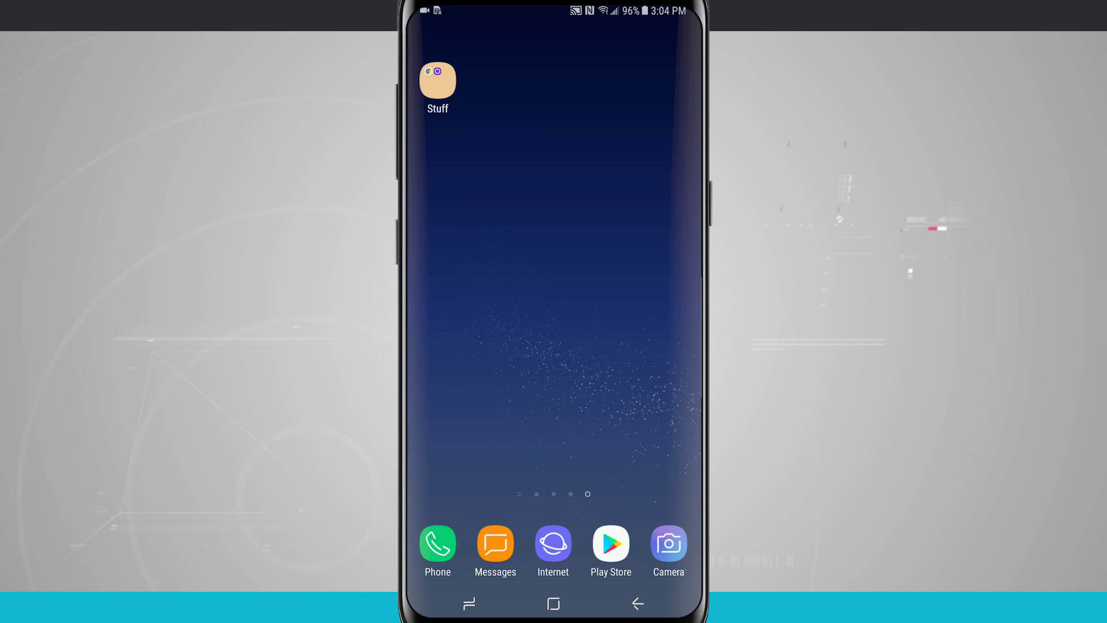
Step: Delete the Stuff folder from the home page and open the apps list
{"action": "left_click", "coordinate": [438, 81]}
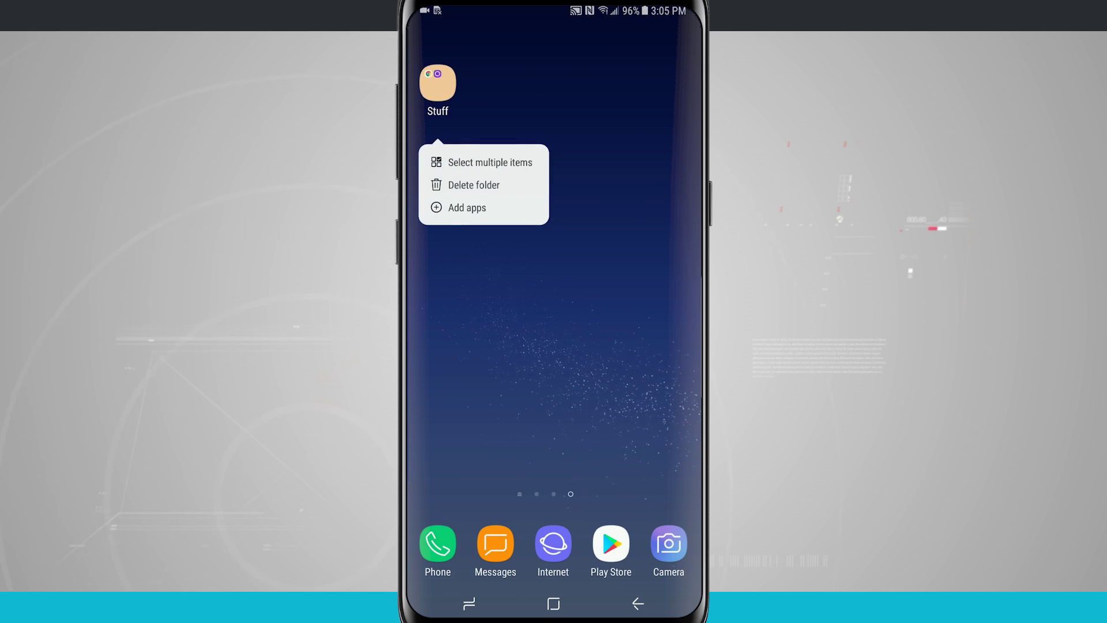
{"action": "left_click", "coordinate": [475, 184]}
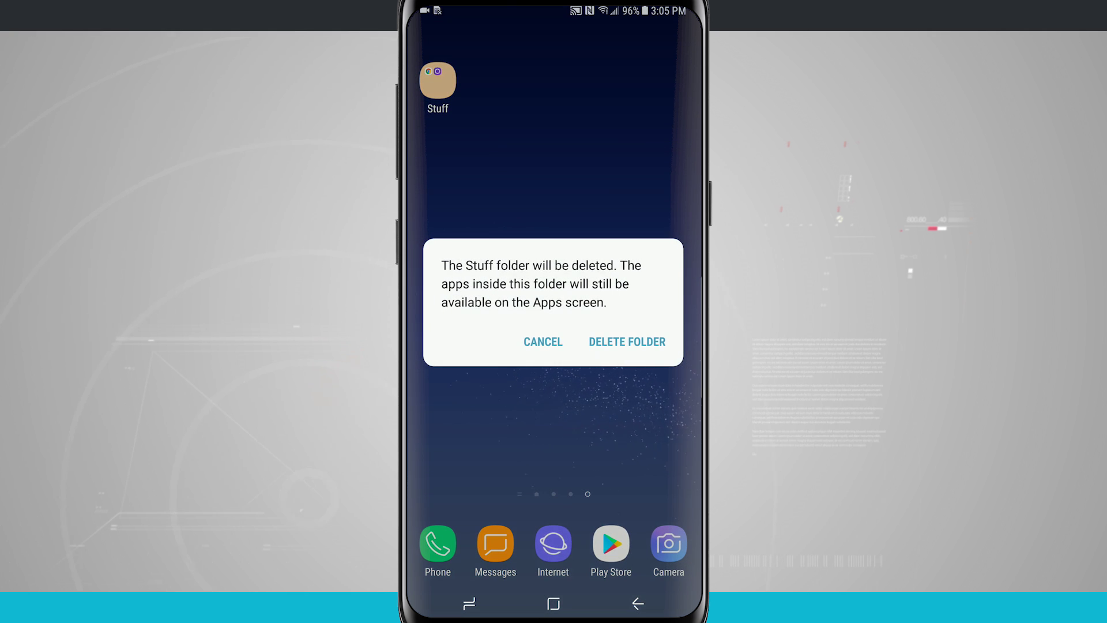
{"action": "left_click", "coordinate": [627, 342]}
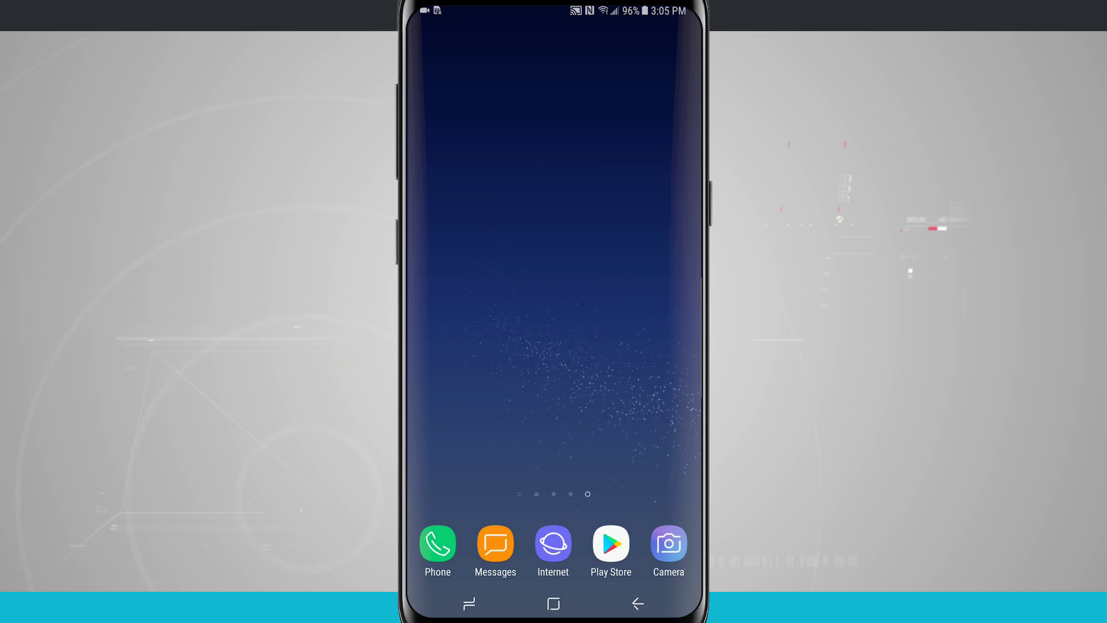
{"action": "left_click_drag", "start_coordinate": [495, 461], "coordinate": [494, 216]}
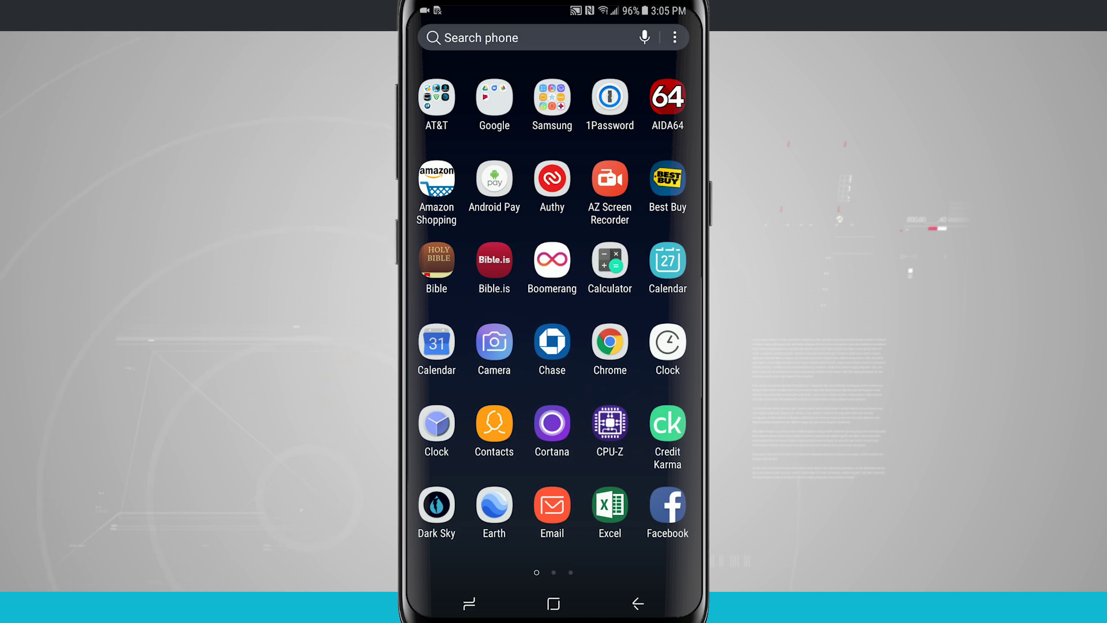
Step: Drop a Chrome shortcut mid-page, then remove that shortcut from the home page
{"action": "left_click_drag", "start_coordinate": [610, 342], "coordinate": [565, 578]}
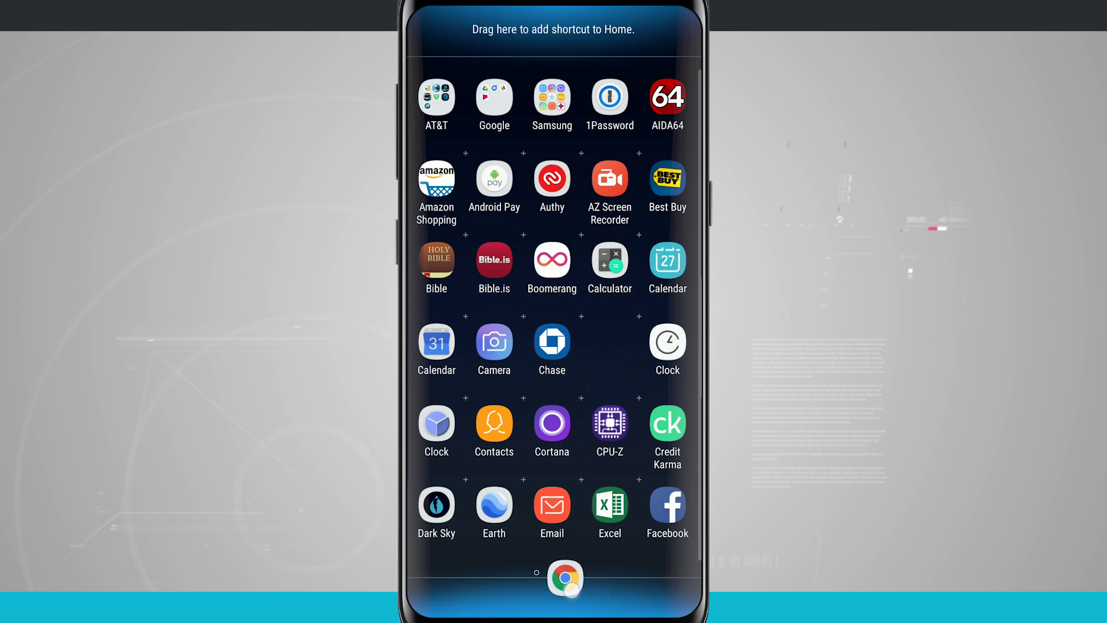
{"action": "left_click_drag", "start_coordinate": [565, 578], "coordinate": [554, 336]}
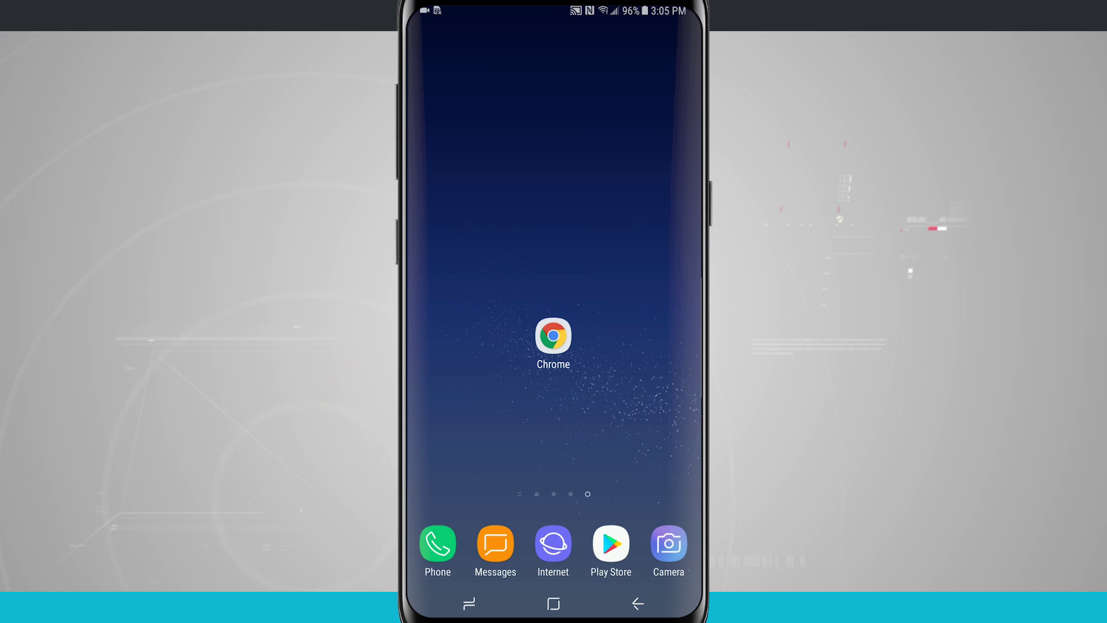
{"action": "left_click", "coordinate": [554, 335]}
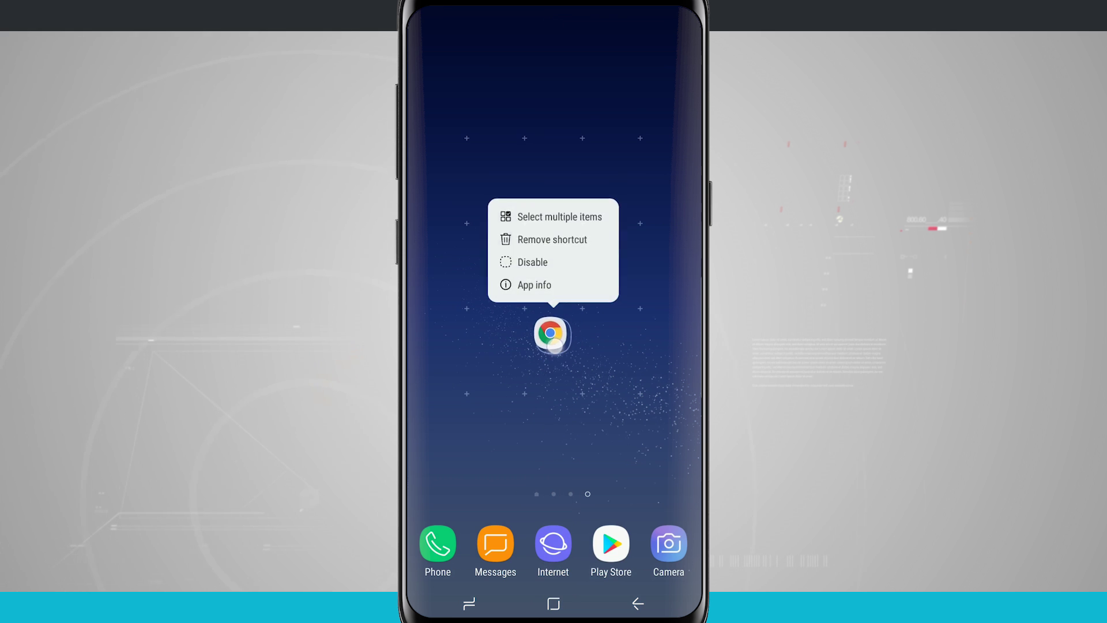
{"action": "left_click", "coordinate": [553, 240]}
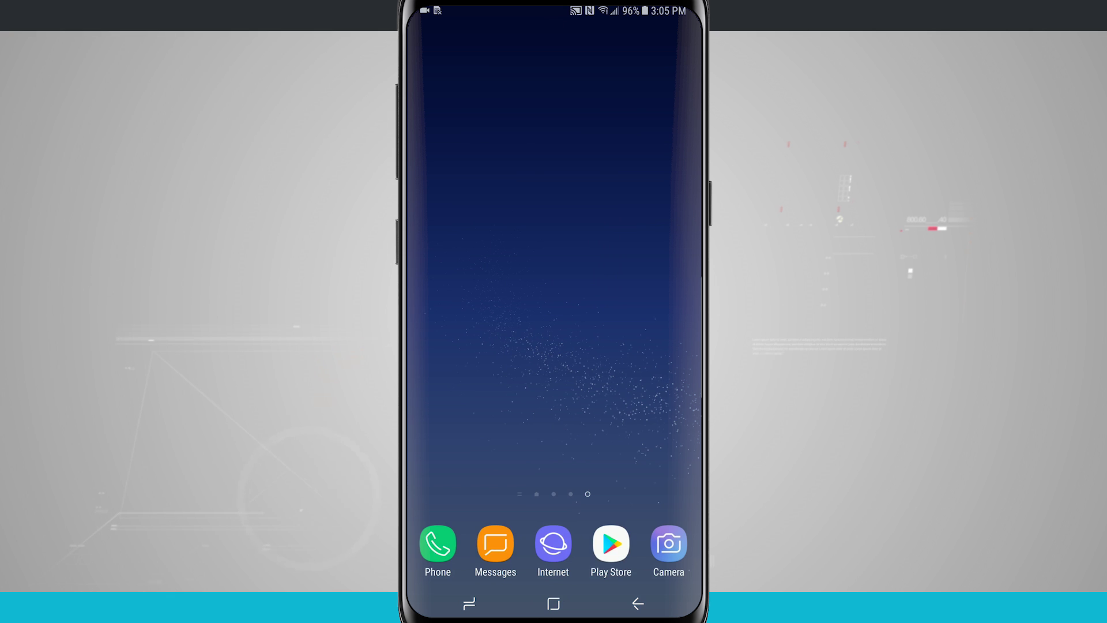
Step: Open the context menu of the Play Store icon in the dock
{"action": "left_click", "coordinate": [611, 543]}
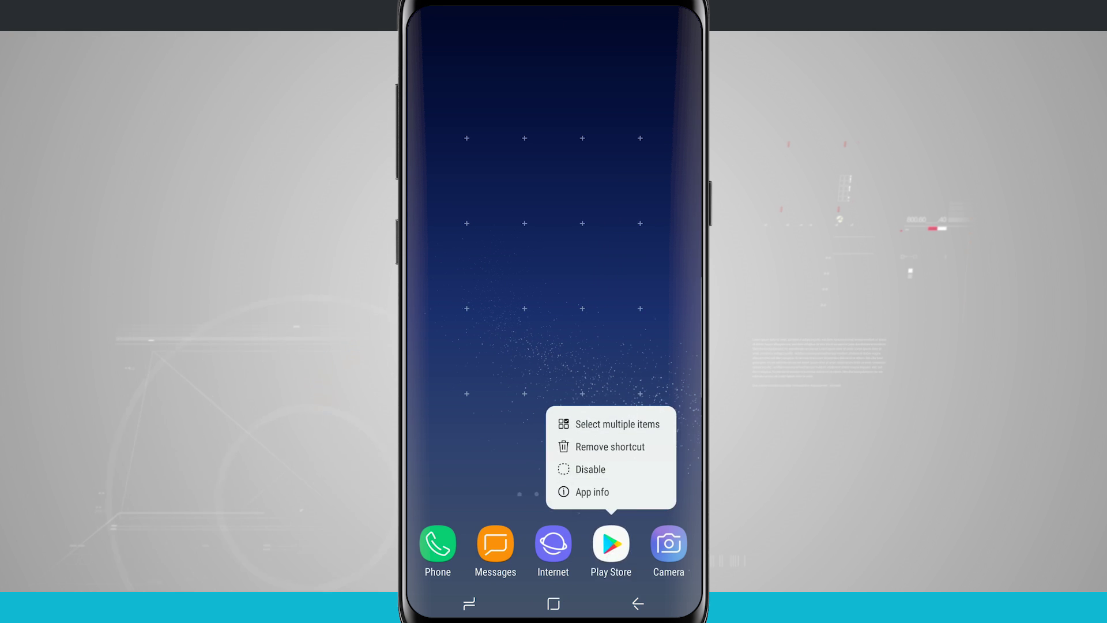